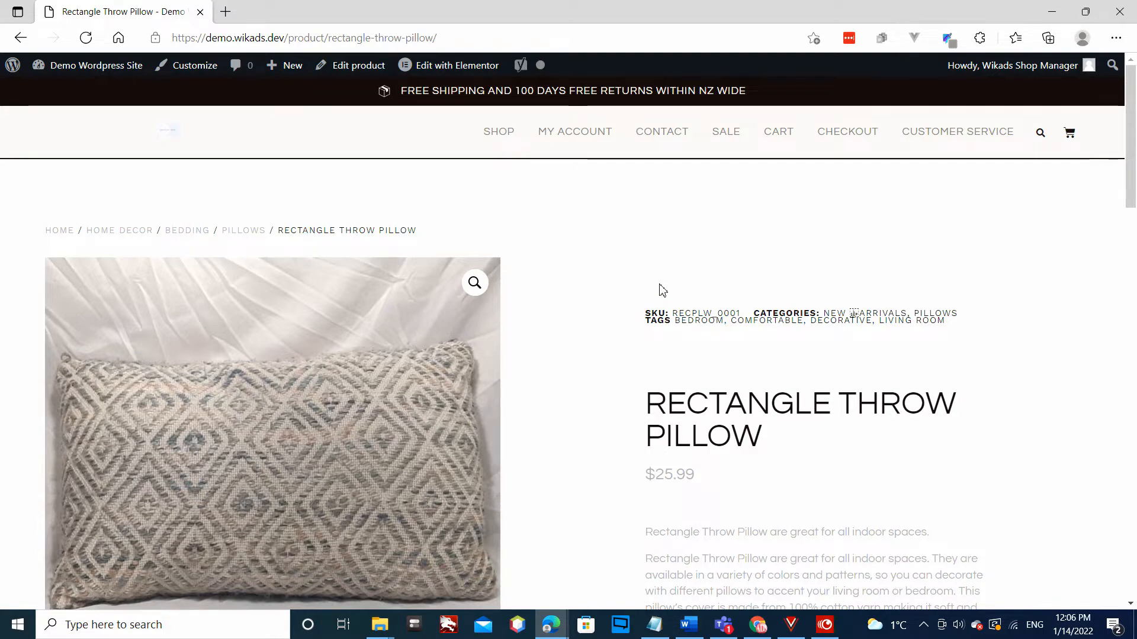
Step: Examine the Rectangle Throw Pillow product page, including its additional information table with weight, dimensions, materials and color
{"action": "scroll", "coordinate": [659, 291], "scroll_direction": "down", "scroll_amount": 8}
{"action": "scroll", "coordinate": [651, 287], "scroll_direction": "down", "scroll_amount": 1}
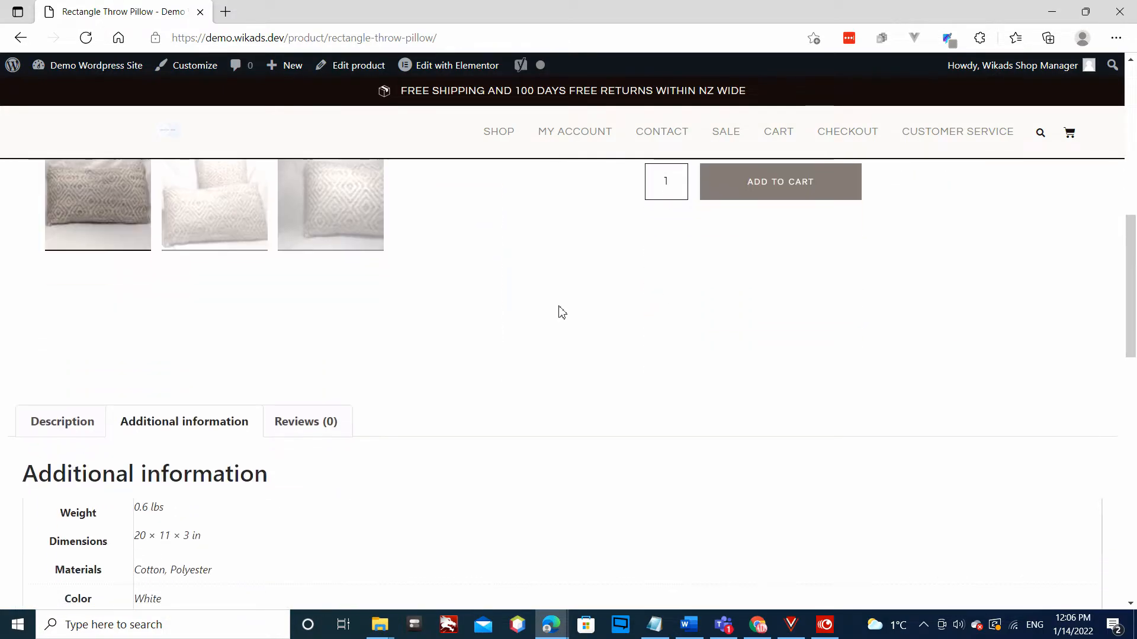
{"action": "scroll", "coordinate": [144, 459], "scroll_direction": "down", "scroll_amount": 2}
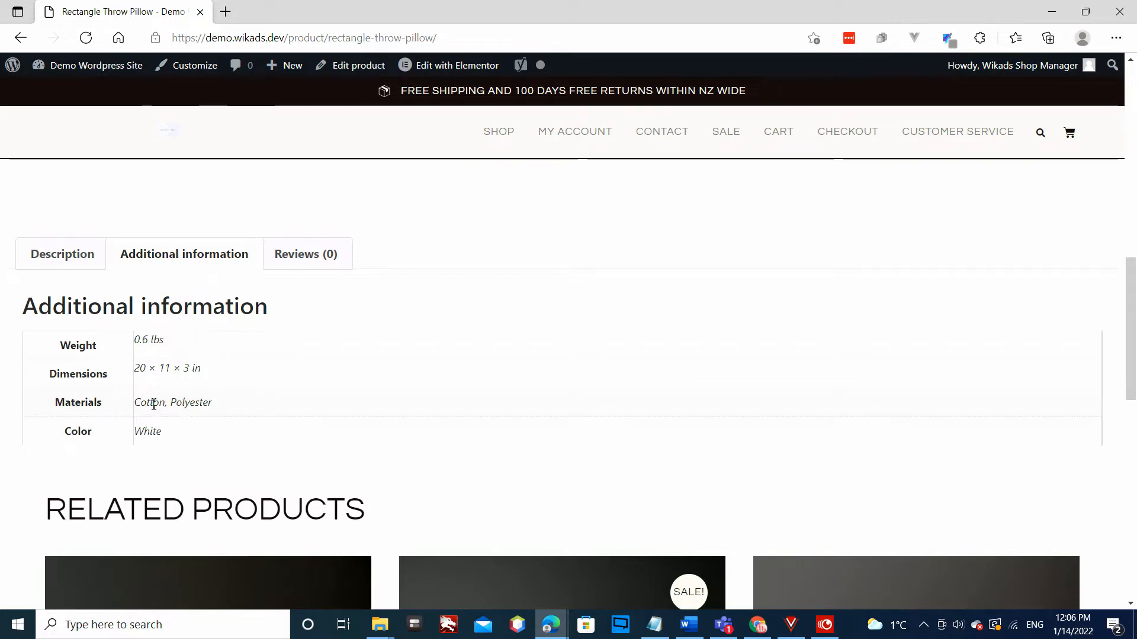
{"action": "scroll", "coordinate": [439, 225], "scroll_direction": "up", "scroll_amount": 10}
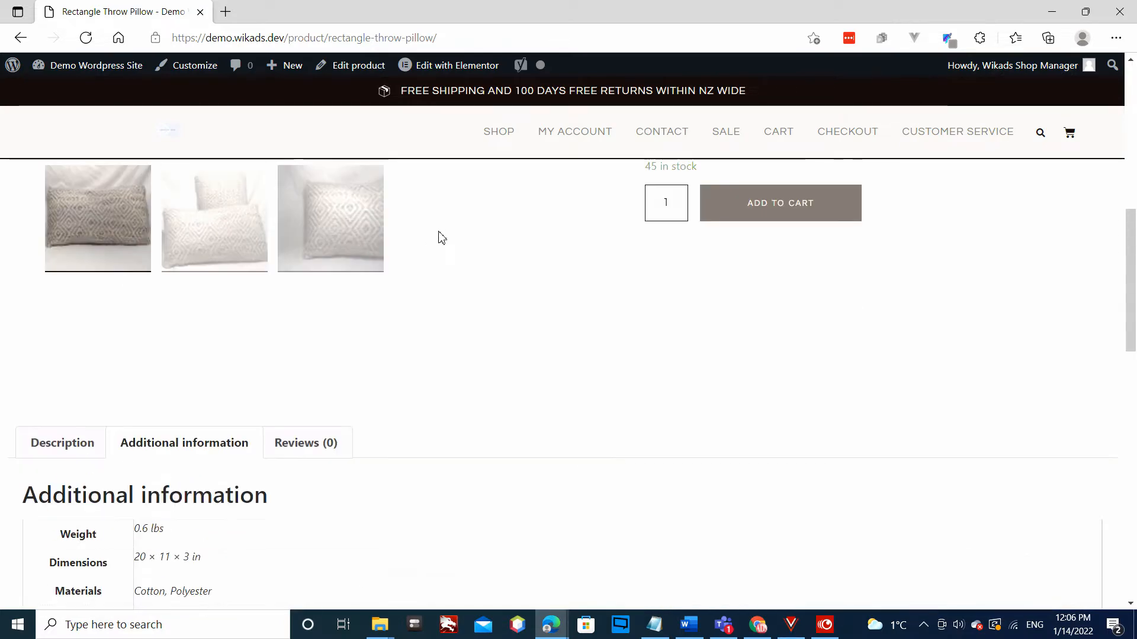
{"action": "scroll", "coordinate": [534, 346], "scroll_direction": "down", "scroll_amount": 10}
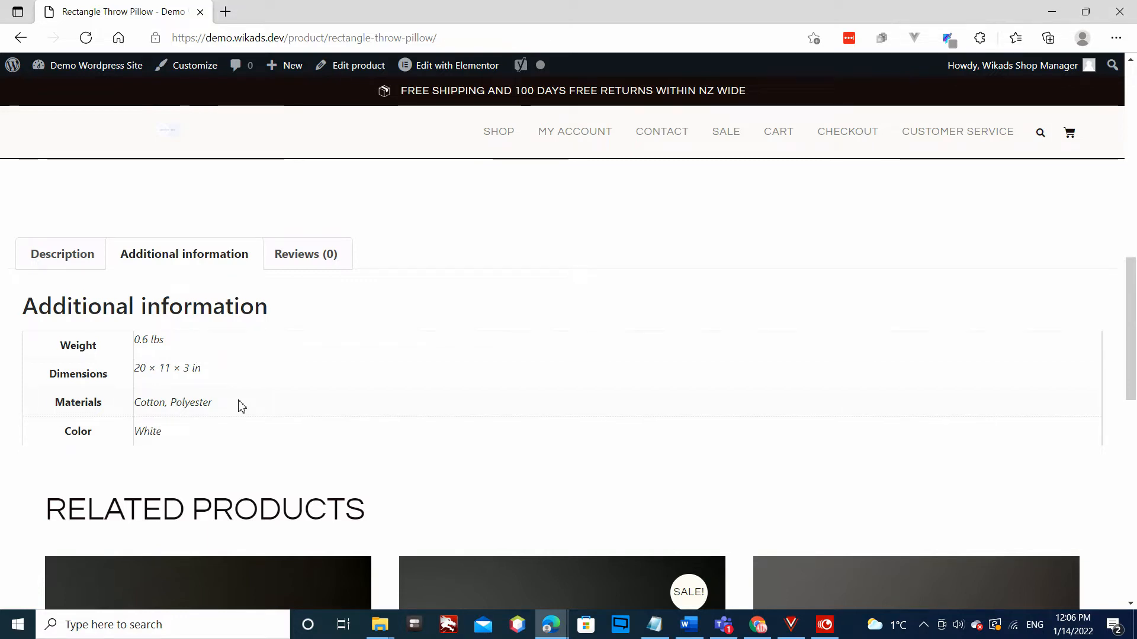
{"action": "scroll", "coordinate": [389, 343], "scroll_direction": "up", "scroll_amount": 6}
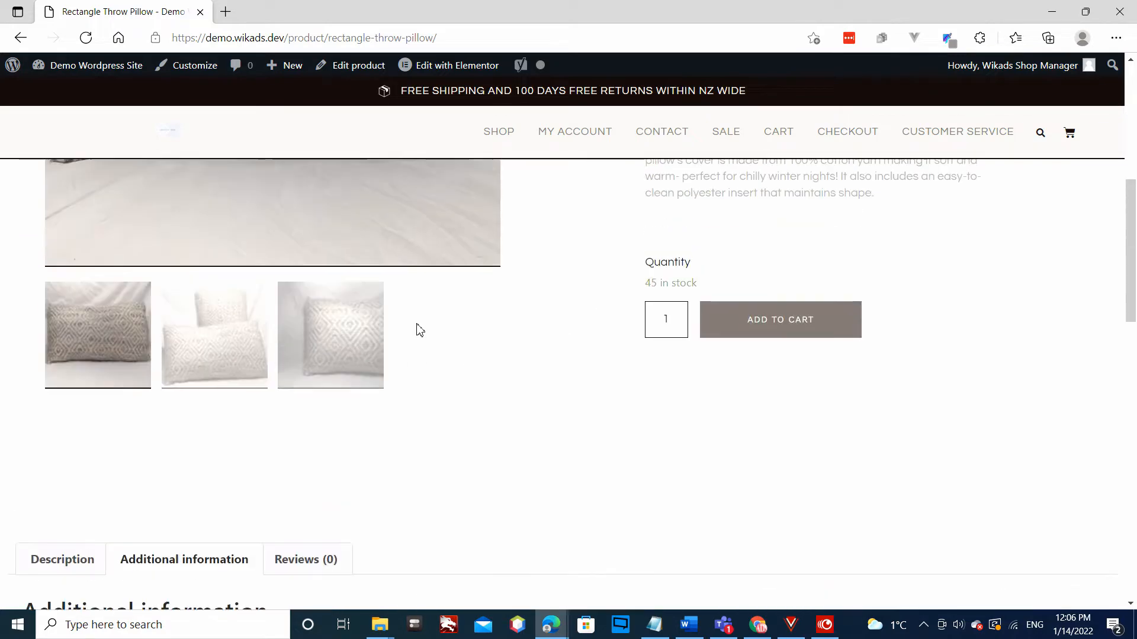
{"action": "scroll", "coordinate": [521, 311], "scroll_direction": "up", "scroll_amount": 4}
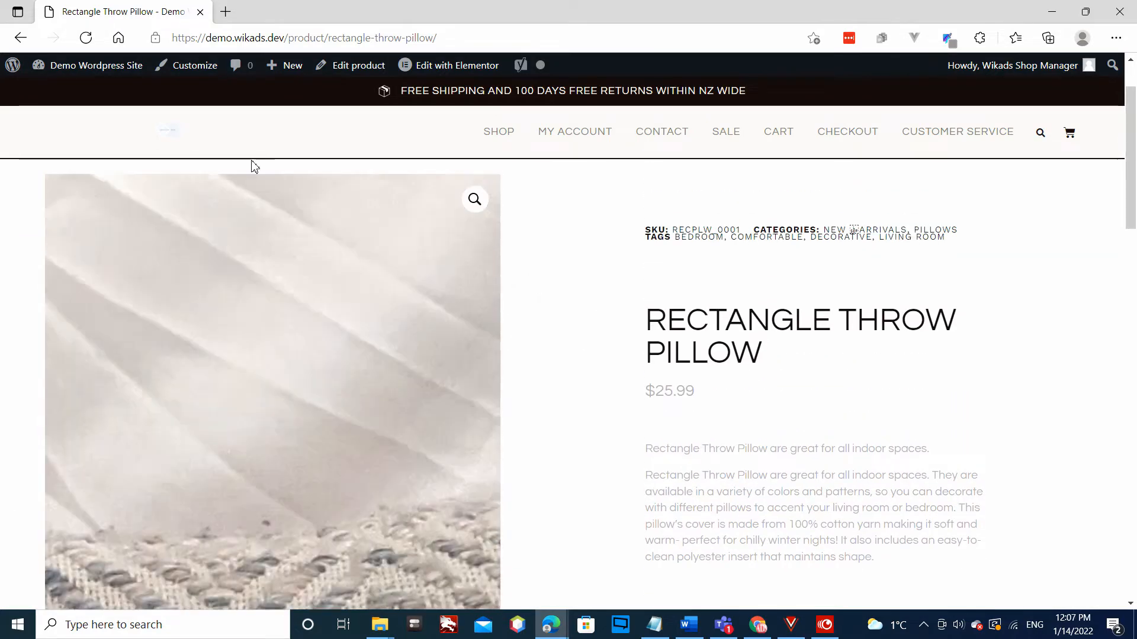
Step: Add a new global product attribute named Brand, keeping the default custom ordering
{"action": "left_click", "coordinate": [117, 75]}
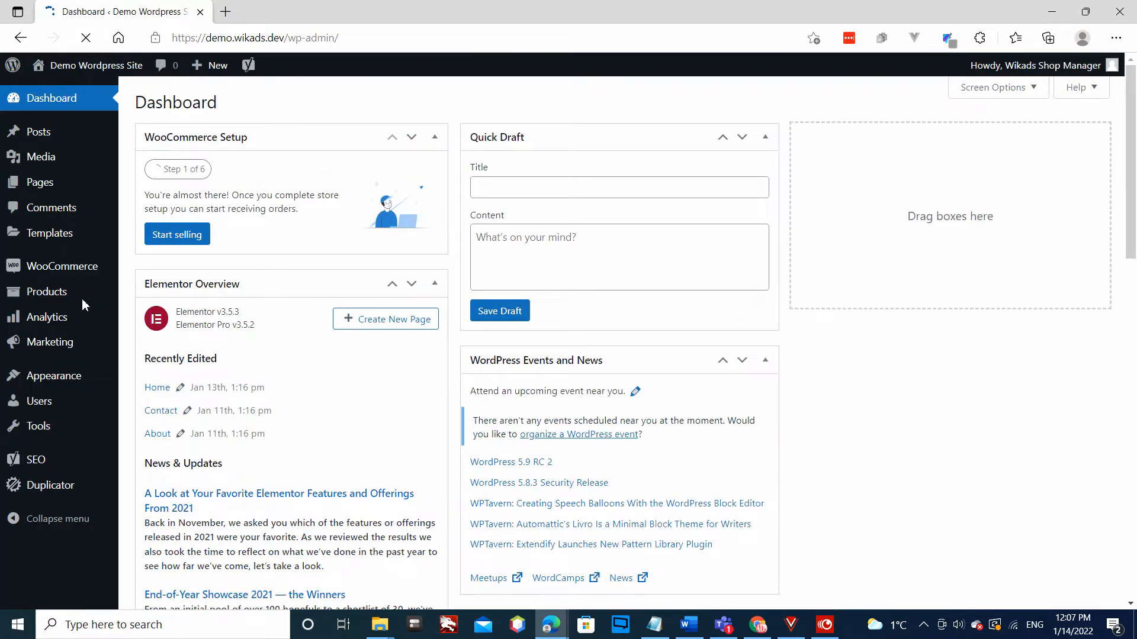
{"action": "mouse_move", "coordinate": [66, 302]}
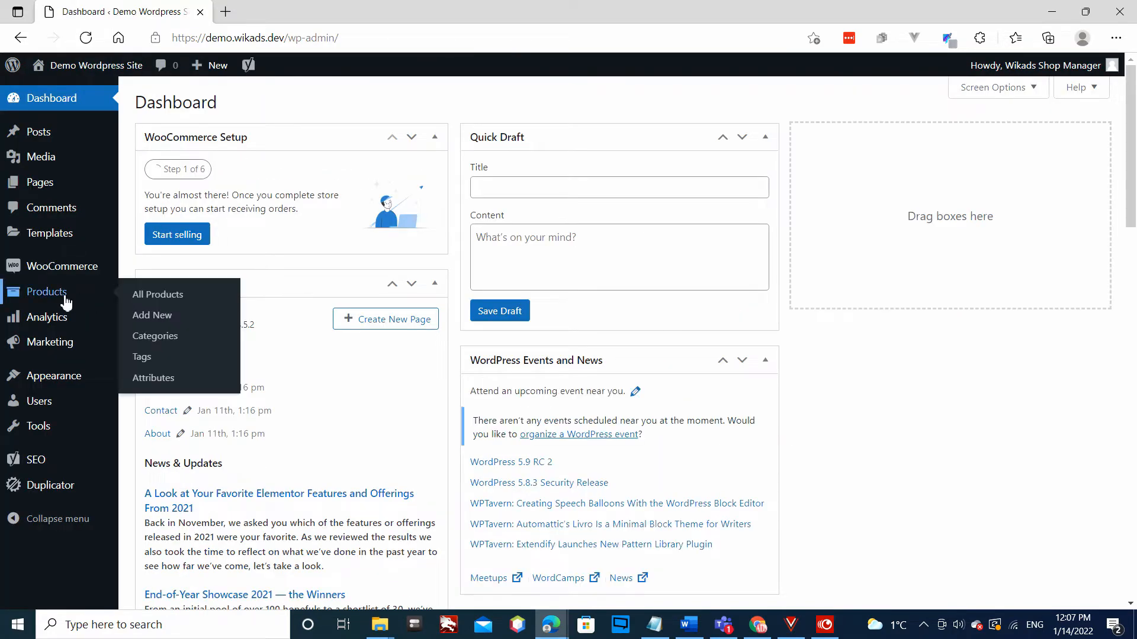
{"action": "left_click", "coordinate": [168, 386]}
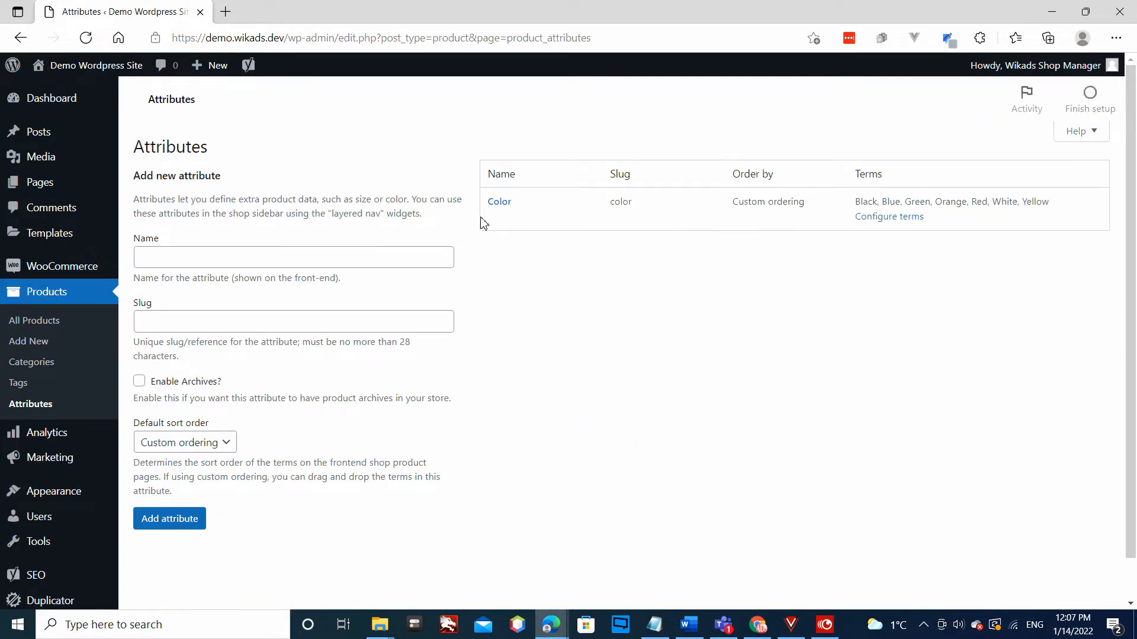
{"action": "mouse_move", "coordinate": [493, 215]}
{"action": "left_click", "coordinate": [400, 259]}
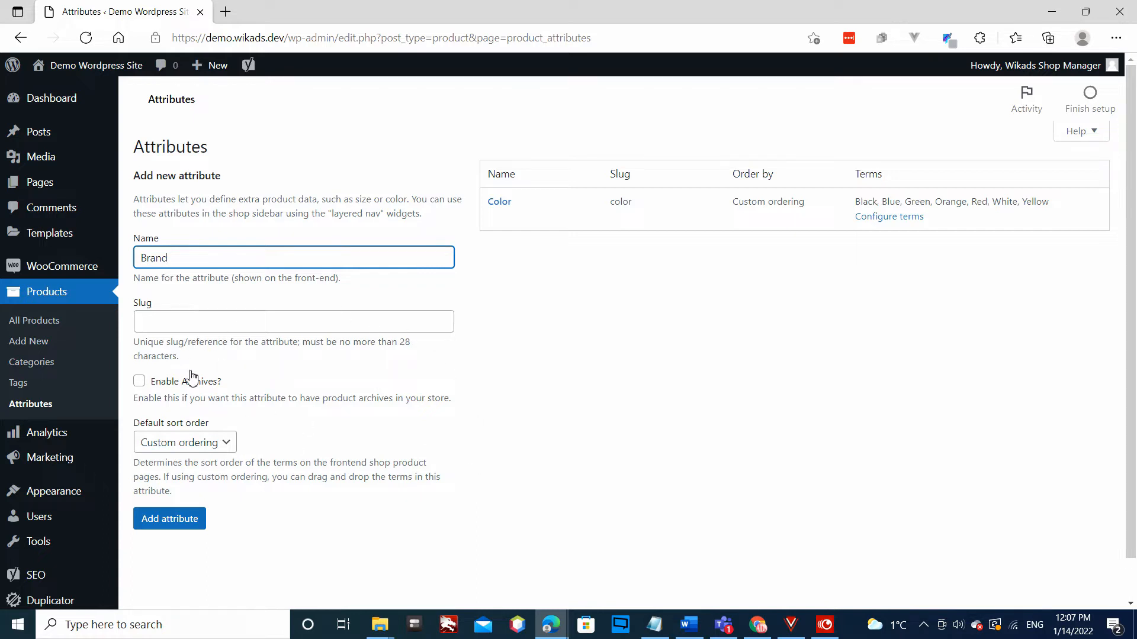
{"action": "left_click", "coordinate": [173, 521]}
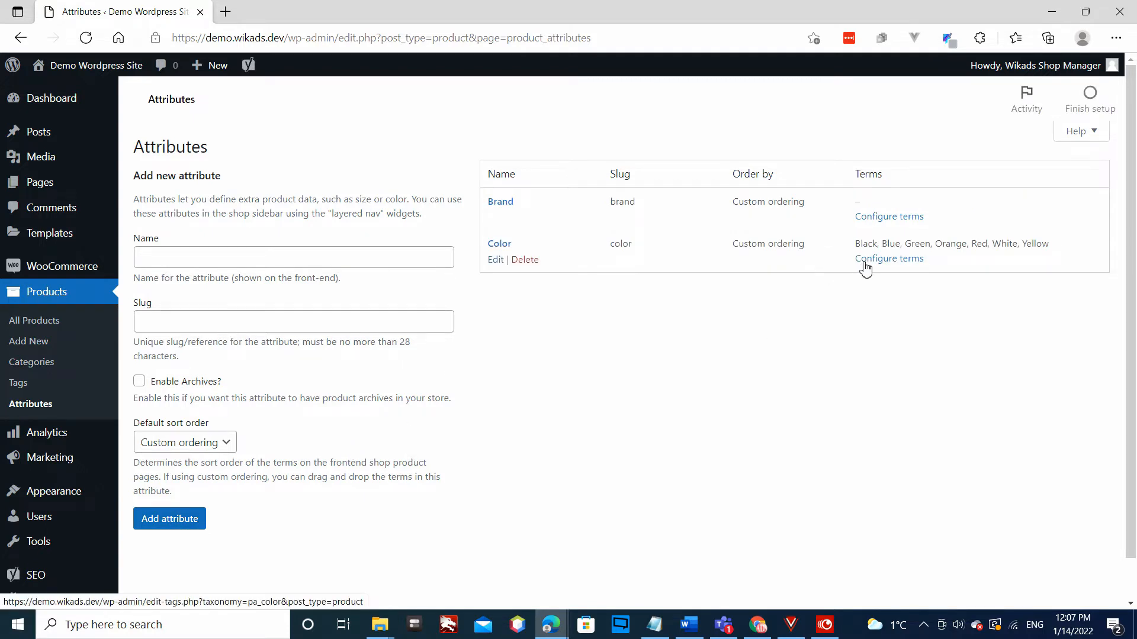
Step: Open the term configuration for the Brand attribute and add the term Comfy Pillows
{"action": "left_click", "coordinate": [870, 217]}
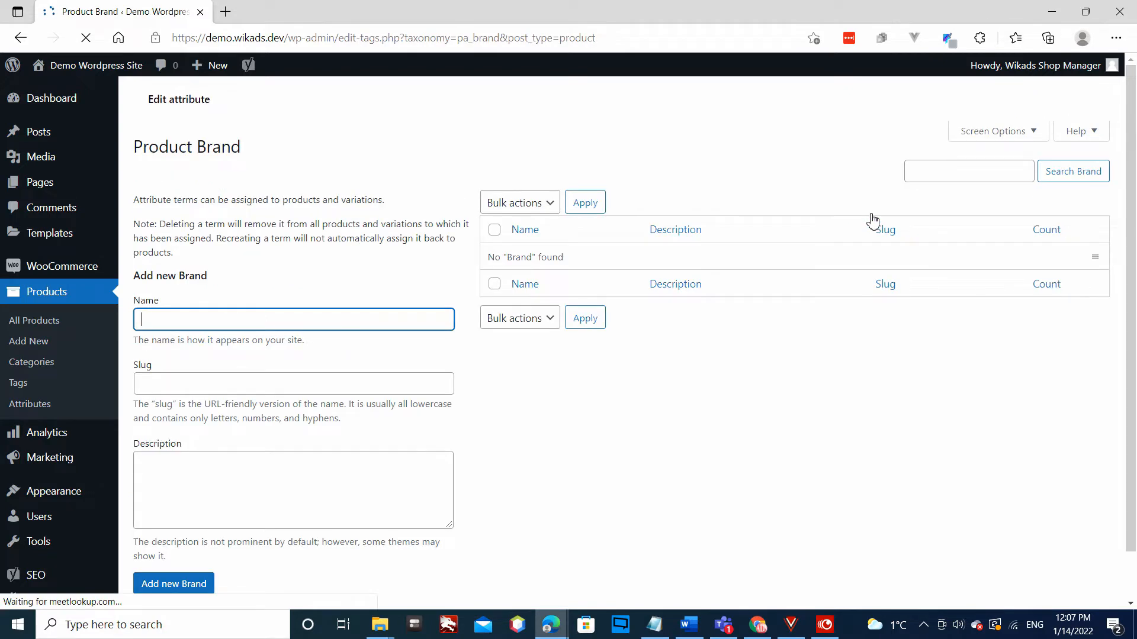
{"action": "left_click", "coordinate": [292, 315]}
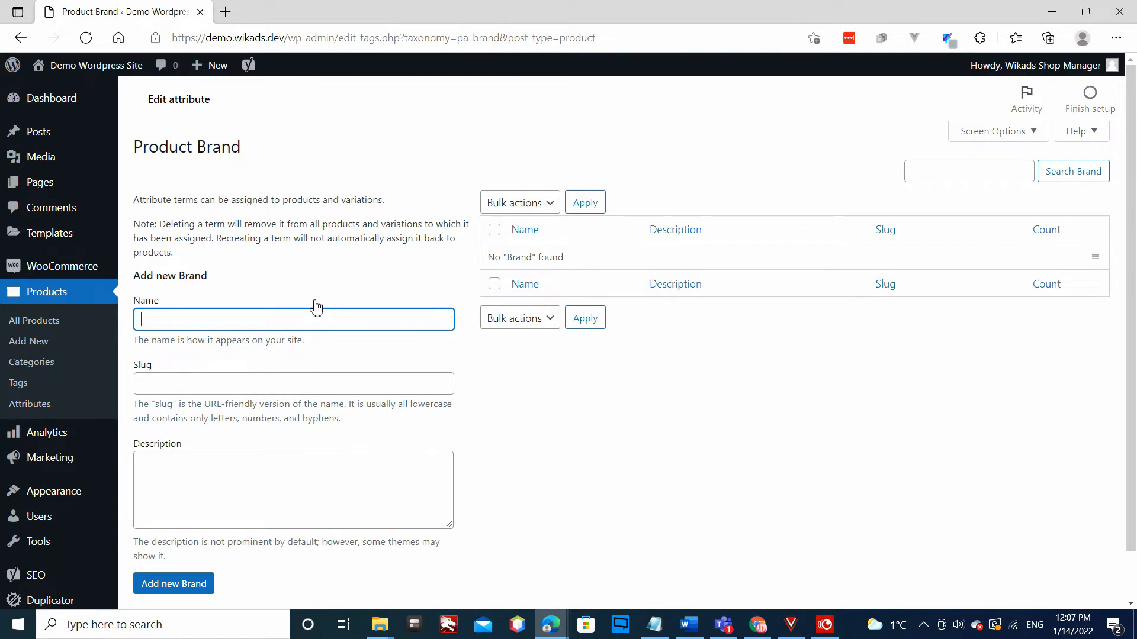
{"action": "type", "text": "Comfy Pillows"}
{"action": "left_click", "coordinate": [196, 584]}
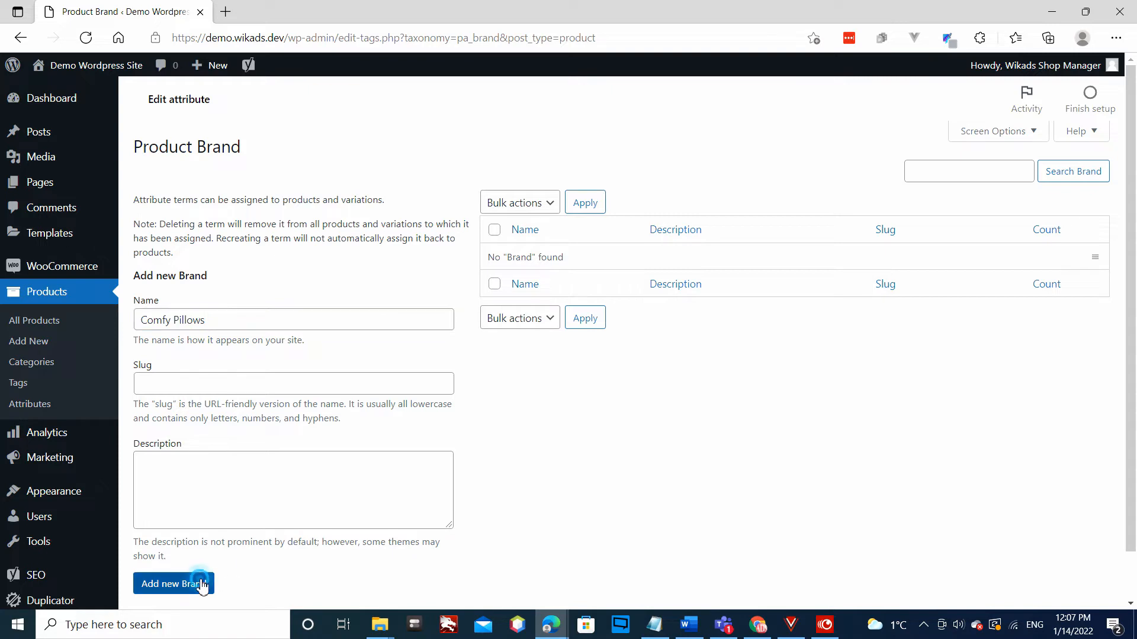
Step: Add two more terms to the Brand attribute, Cool Potters and Fluffy Bedding
{"action": "left_click", "coordinate": [239, 322]}
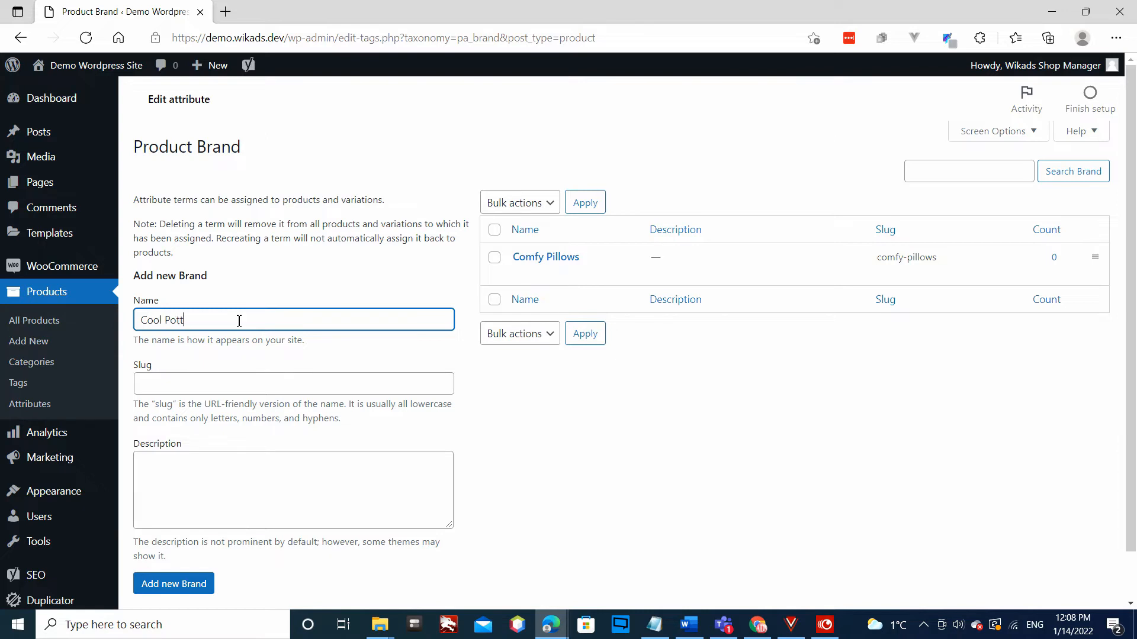
{"action": "left_click", "coordinate": [185, 585]}
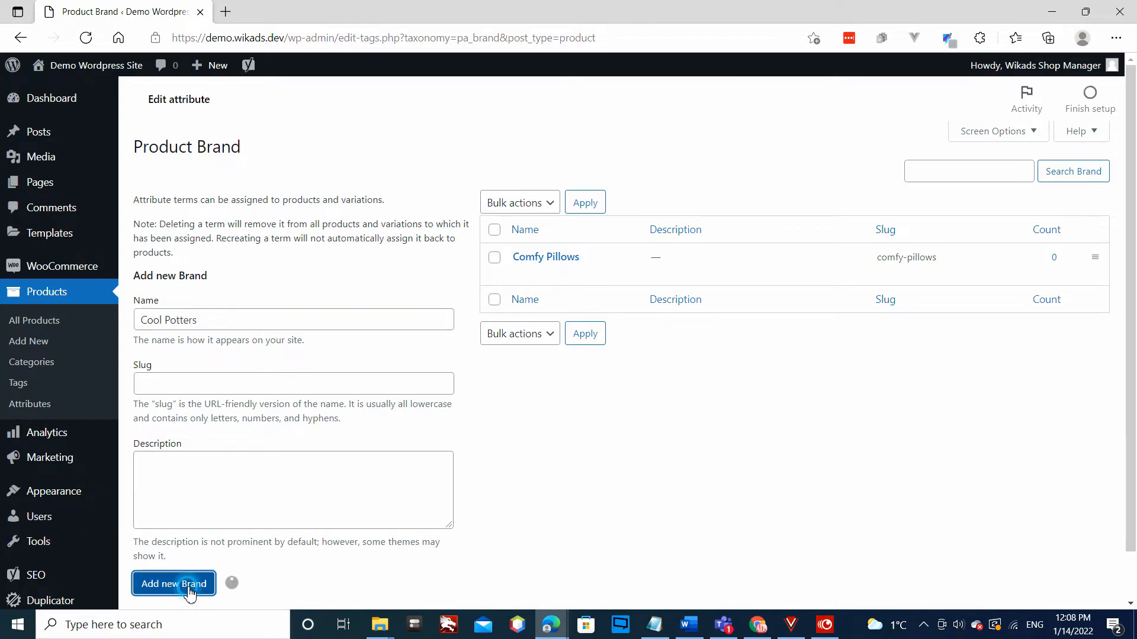
{"action": "left_click", "coordinate": [207, 319]}
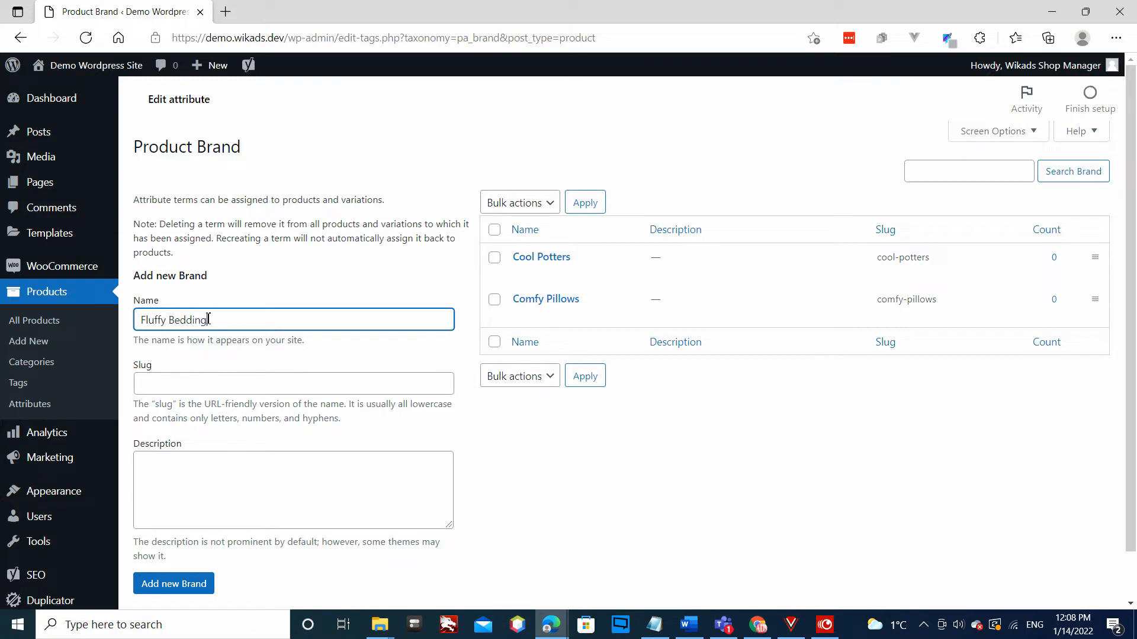
{"action": "left_click", "coordinate": [187, 585]}
{"action": "scroll", "coordinate": [185, 581], "scroll_direction": "down", "scroll_amount": 1}
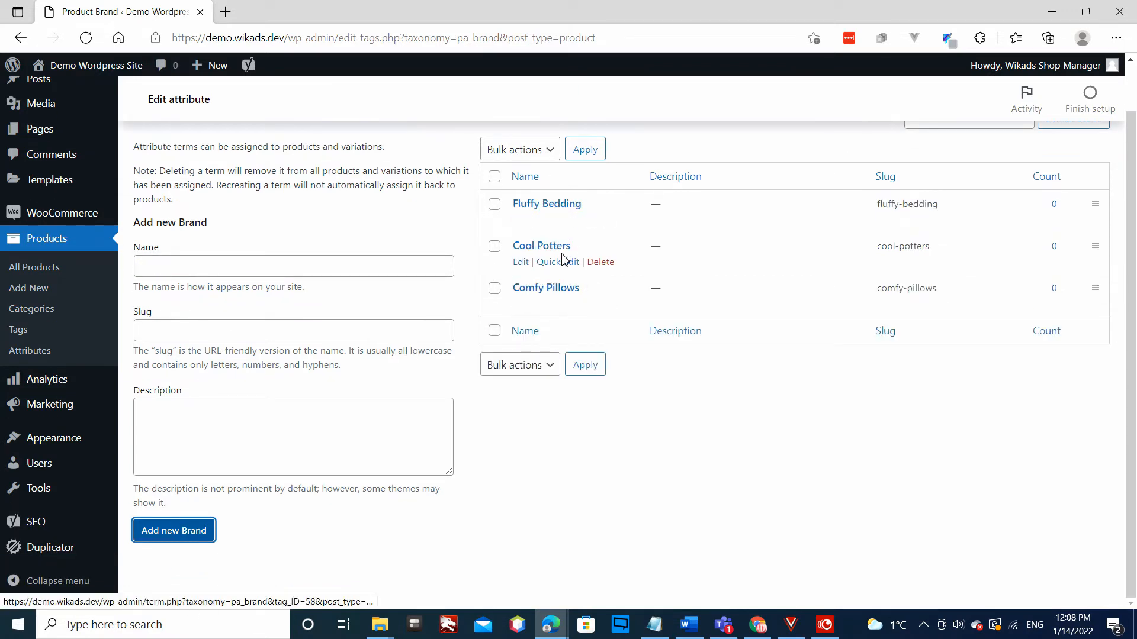
{"action": "scroll", "coordinate": [663, 290], "scroll_direction": "up", "scroll_amount": 1}
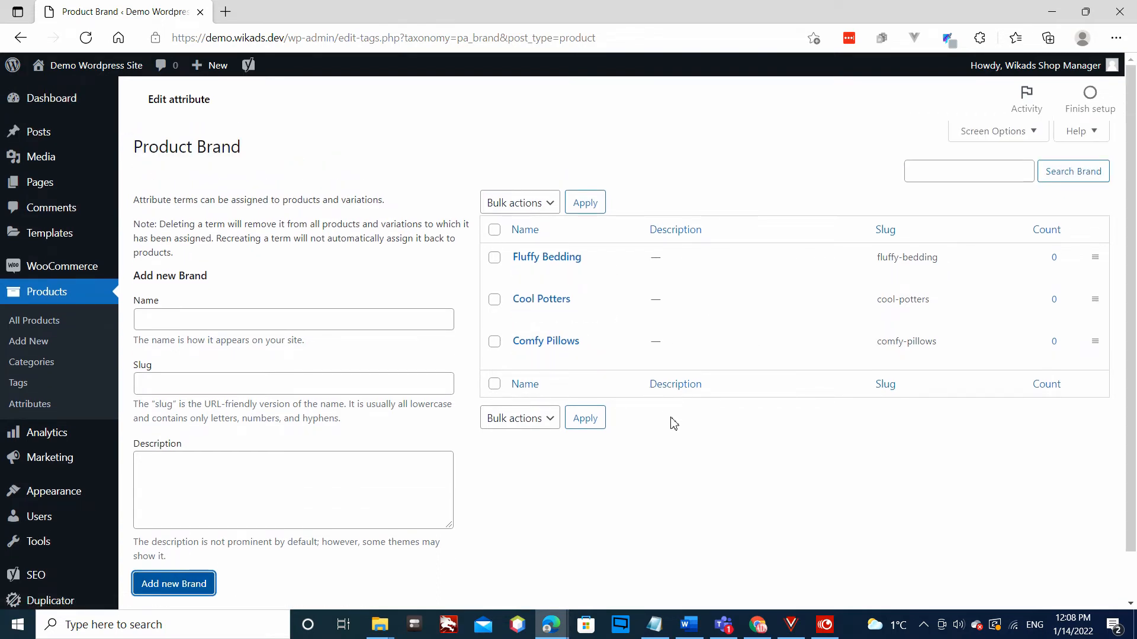
Step: Open the Rectangle Throw Pillow product for editing from the list of all products
{"action": "mouse_move", "coordinate": [69, 271]}
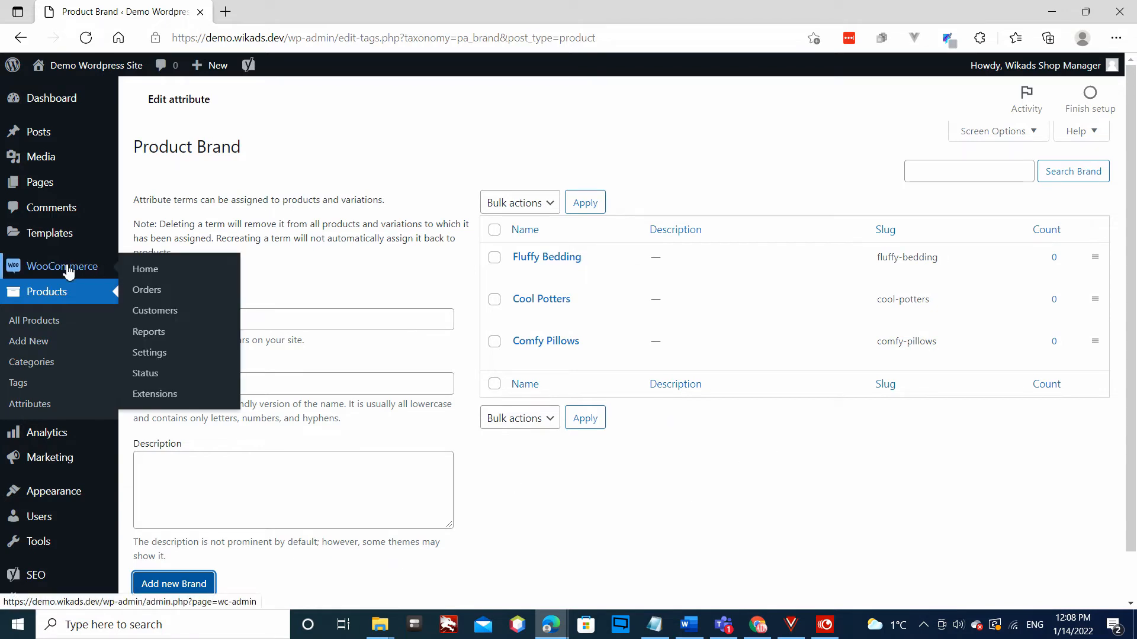
{"action": "left_click", "coordinate": [43, 327]}
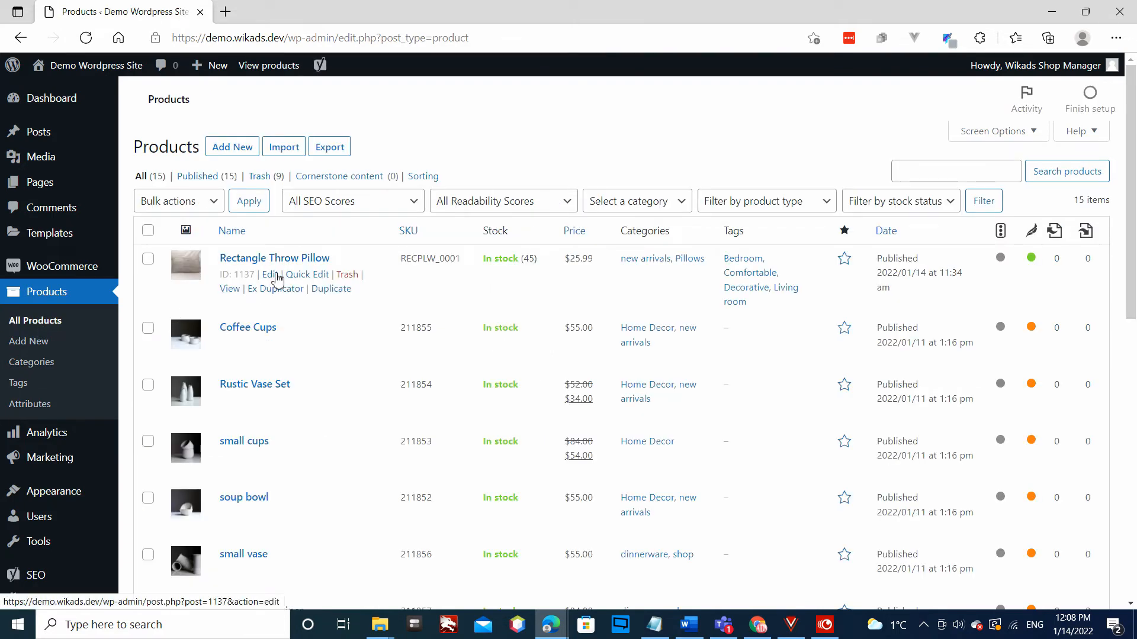
{"action": "left_click", "coordinate": [270, 276]}
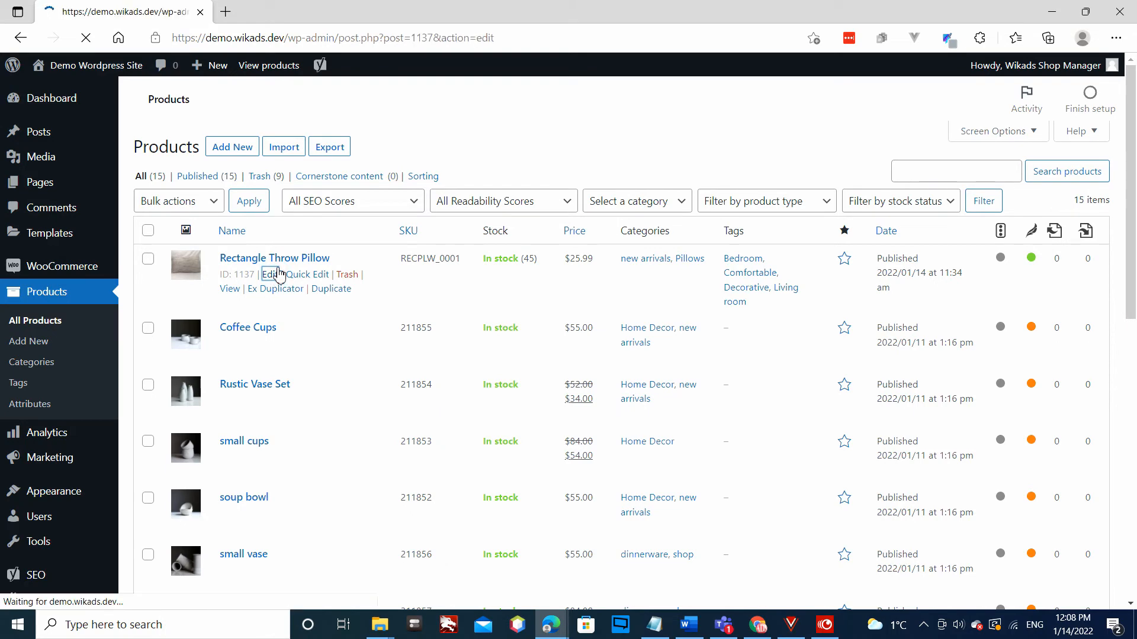
Step: Add the existing Brand attribute to the Rectangle Throw Pillow's product data
{"action": "scroll", "coordinate": [464, 307], "scroll_direction": "down", "scroll_amount": 6}
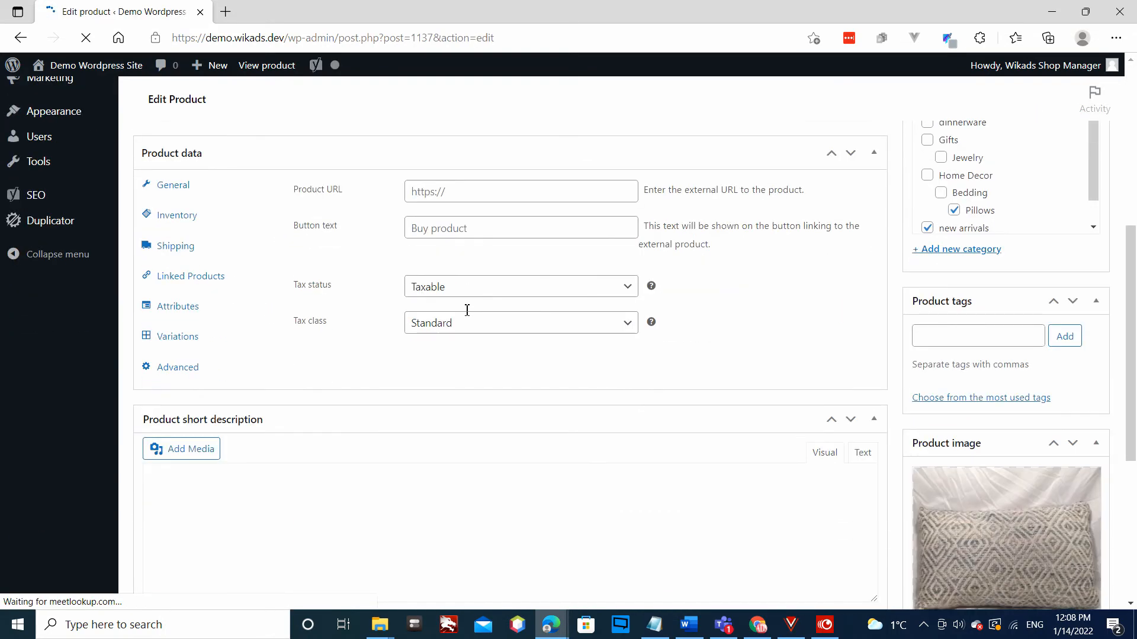
{"action": "scroll", "coordinate": [268, 202], "scroll_direction": "up", "scroll_amount": 6}
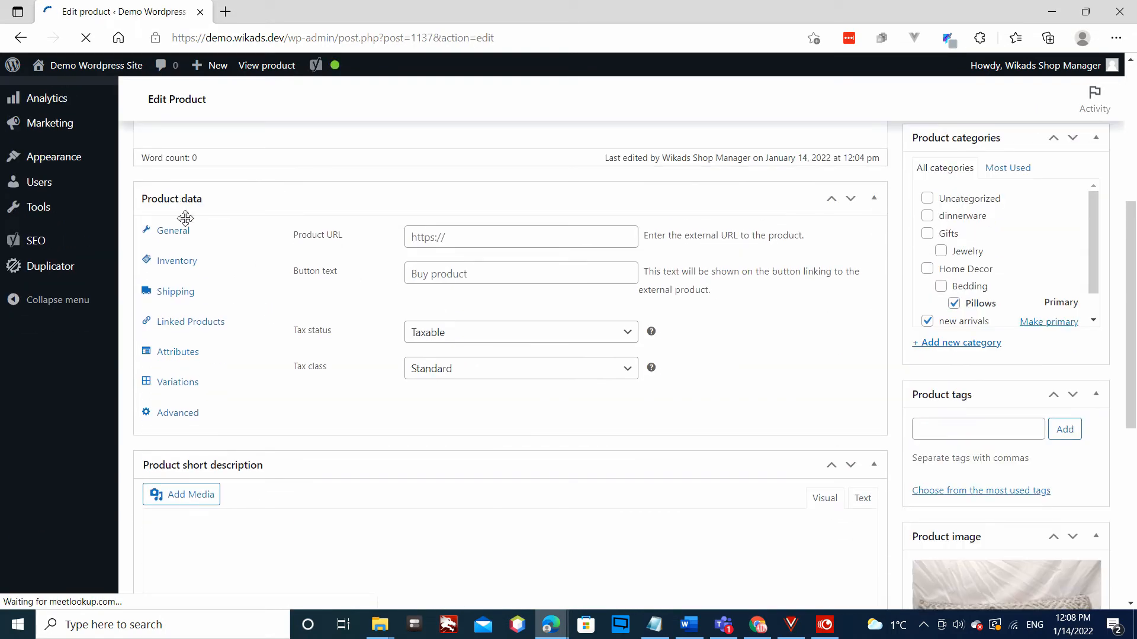
{"action": "scroll", "coordinate": [263, 388], "scroll_direction": "down", "scroll_amount": 10}
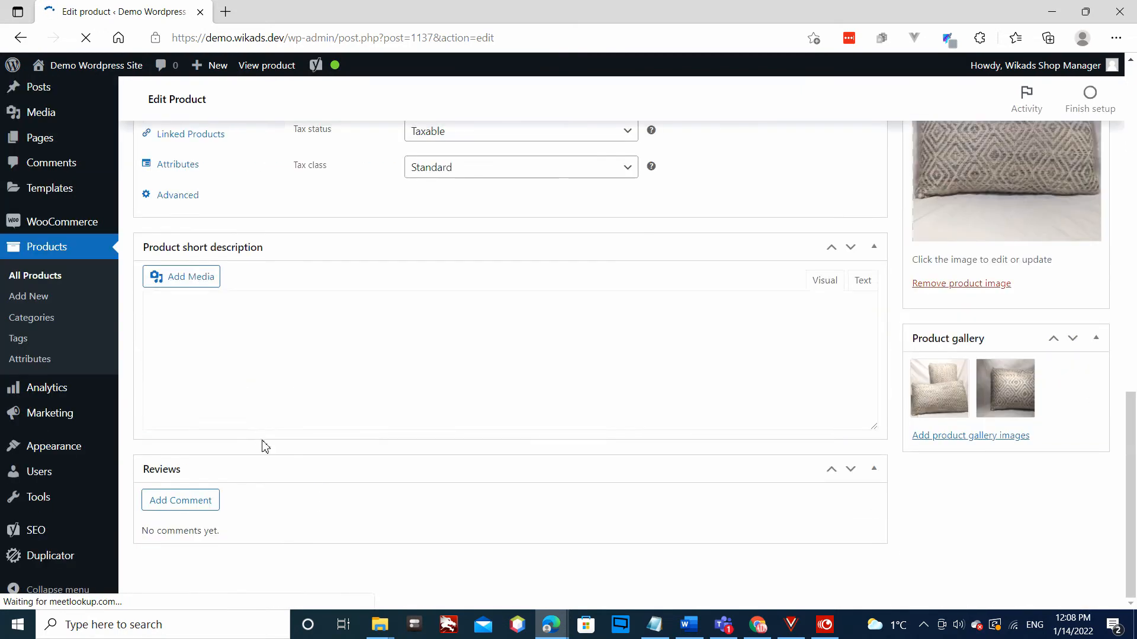
{"action": "scroll", "coordinate": [296, 459], "scroll_direction": "up", "scroll_amount": 5}
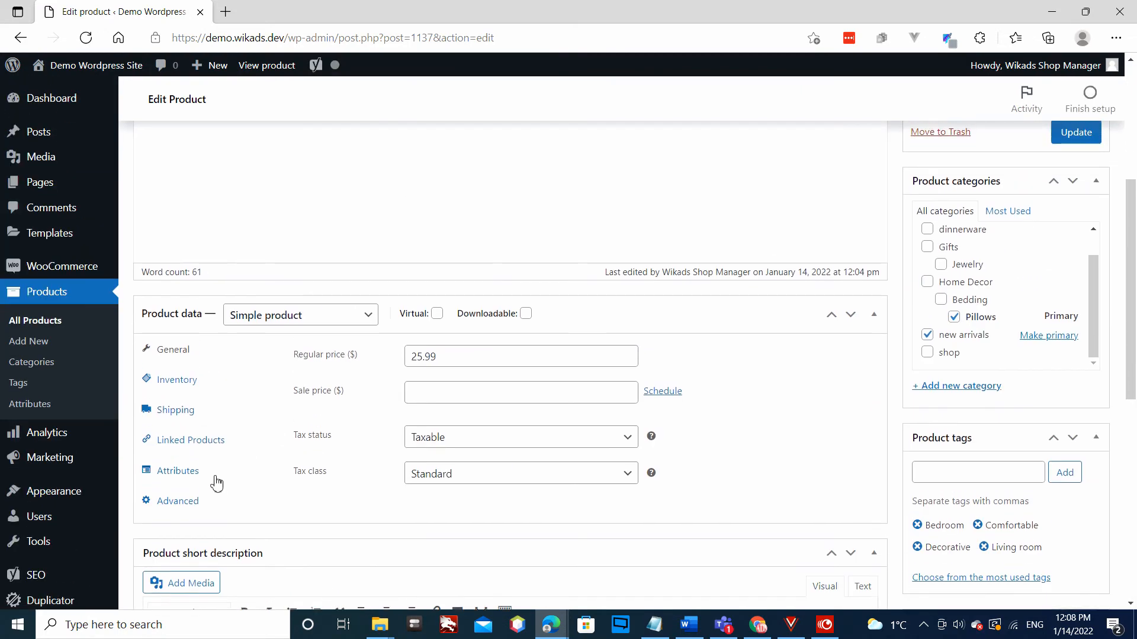
{"action": "left_click", "coordinate": [188, 471]}
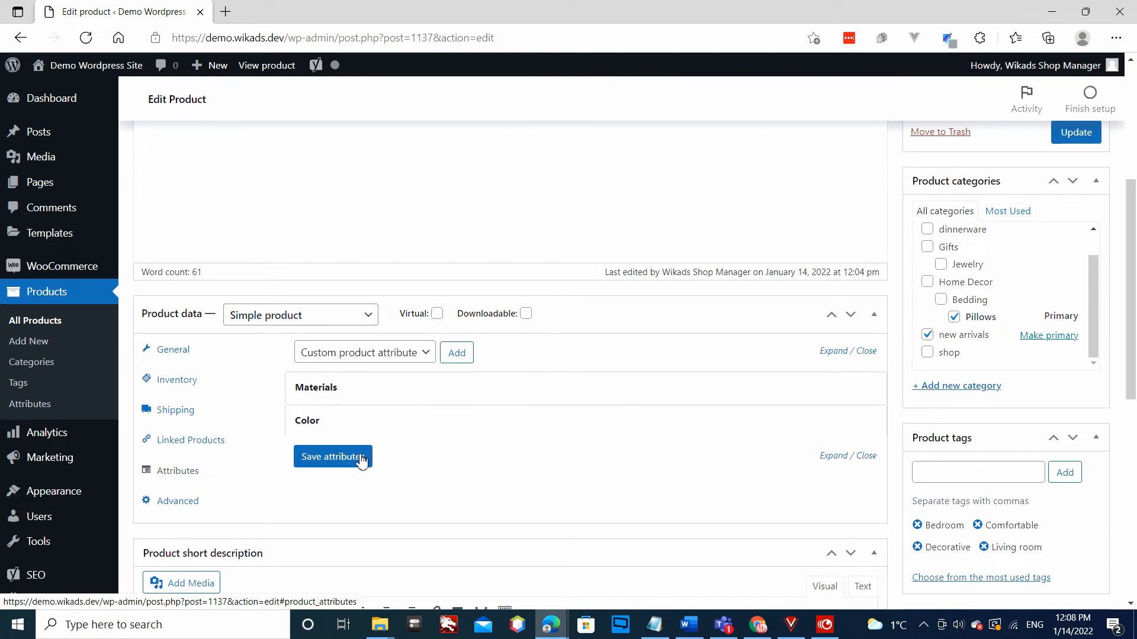
{"action": "left_click", "coordinate": [367, 354]}
{"action": "left_click", "coordinate": [368, 373]}
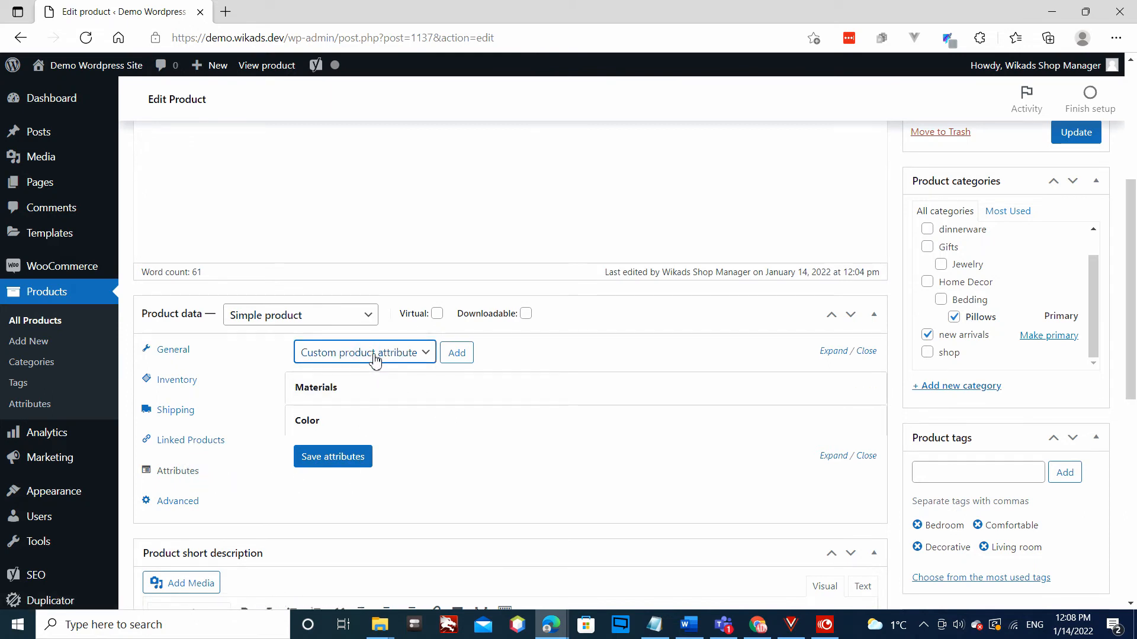
{"action": "left_click", "coordinate": [405, 354]}
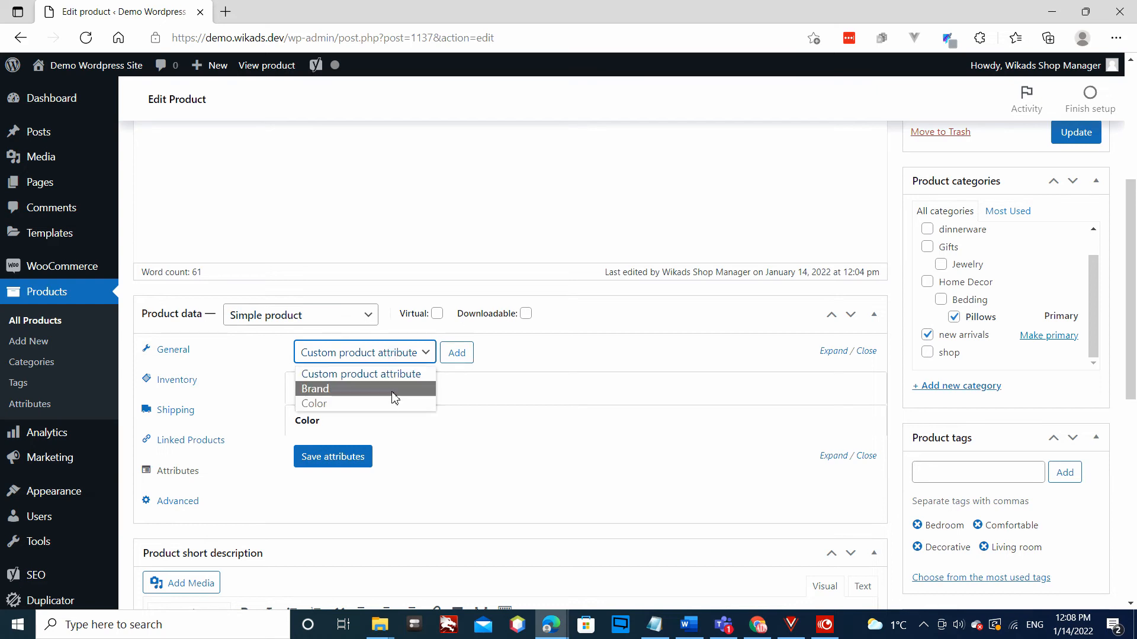
{"action": "left_click", "coordinate": [374, 388]}
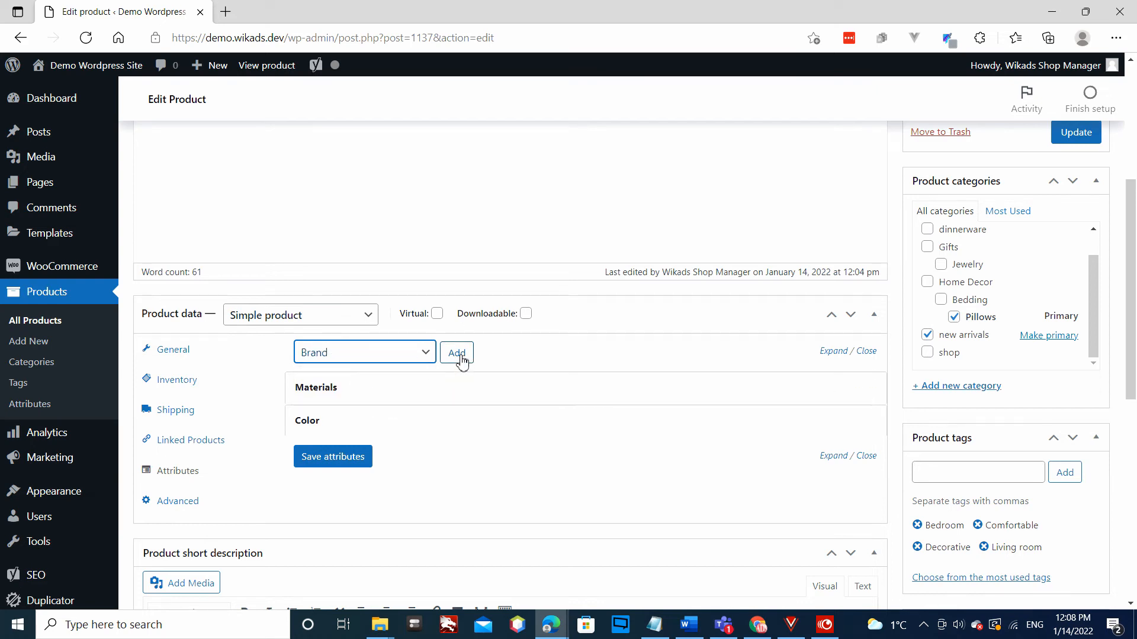
{"action": "left_click", "coordinate": [457, 353]}
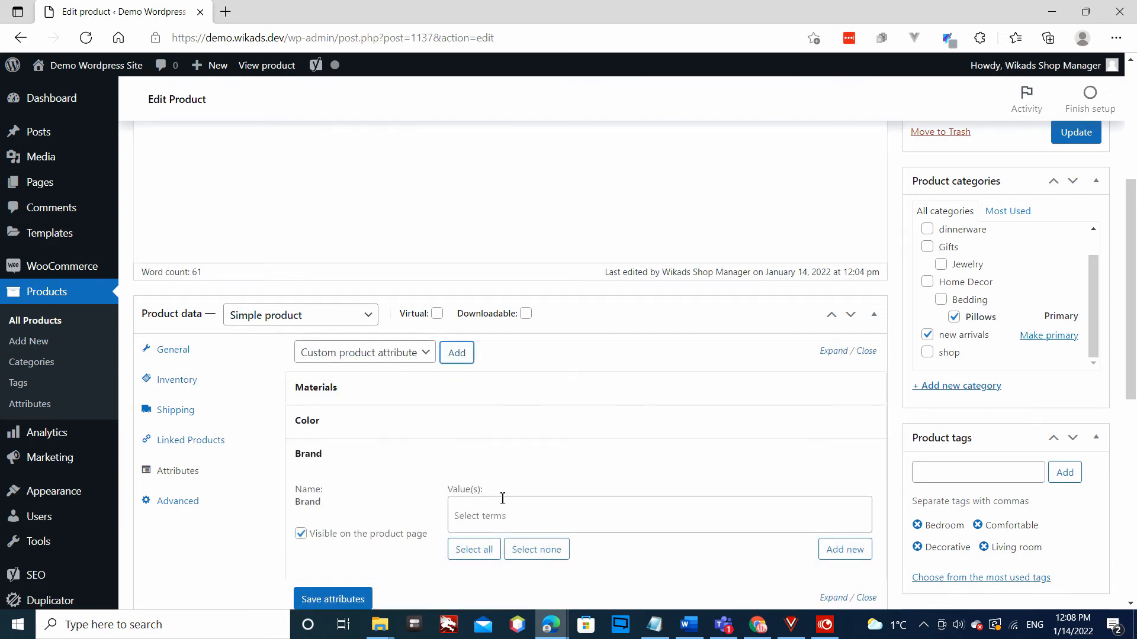
Step: Assign Comfy Pillows as the product's Brand value, and save both the attributes and the updated product
{"action": "left_click", "coordinate": [496, 504]}
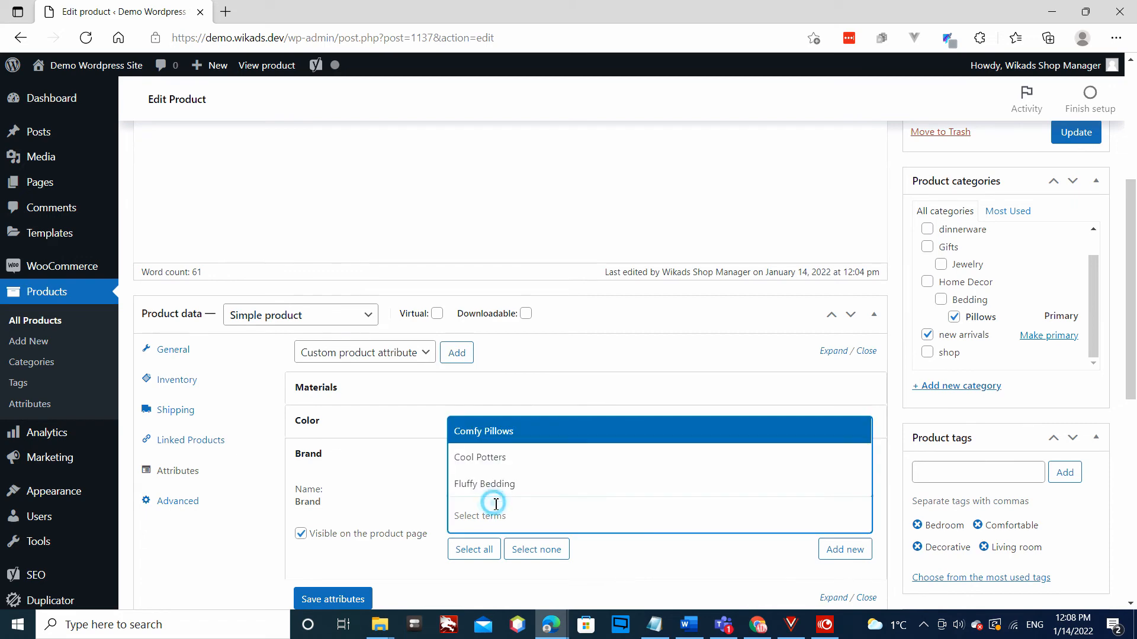
{"action": "left_click", "coordinate": [500, 444]}
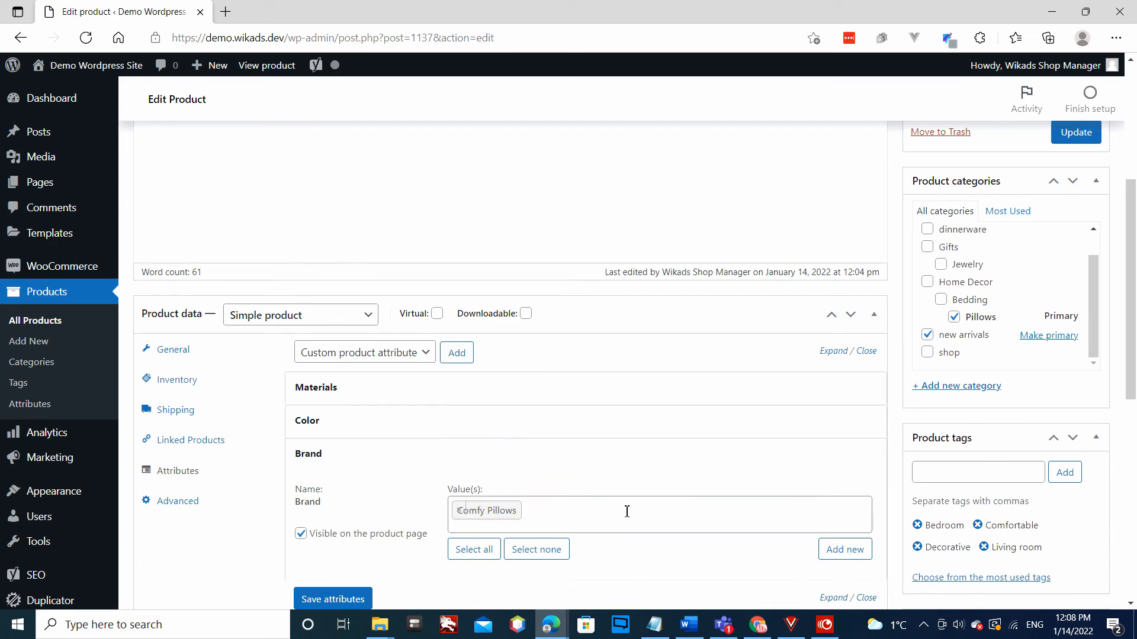
{"action": "scroll", "coordinate": [676, 511], "scroll_direction": "down", "scroll_amount": 1}
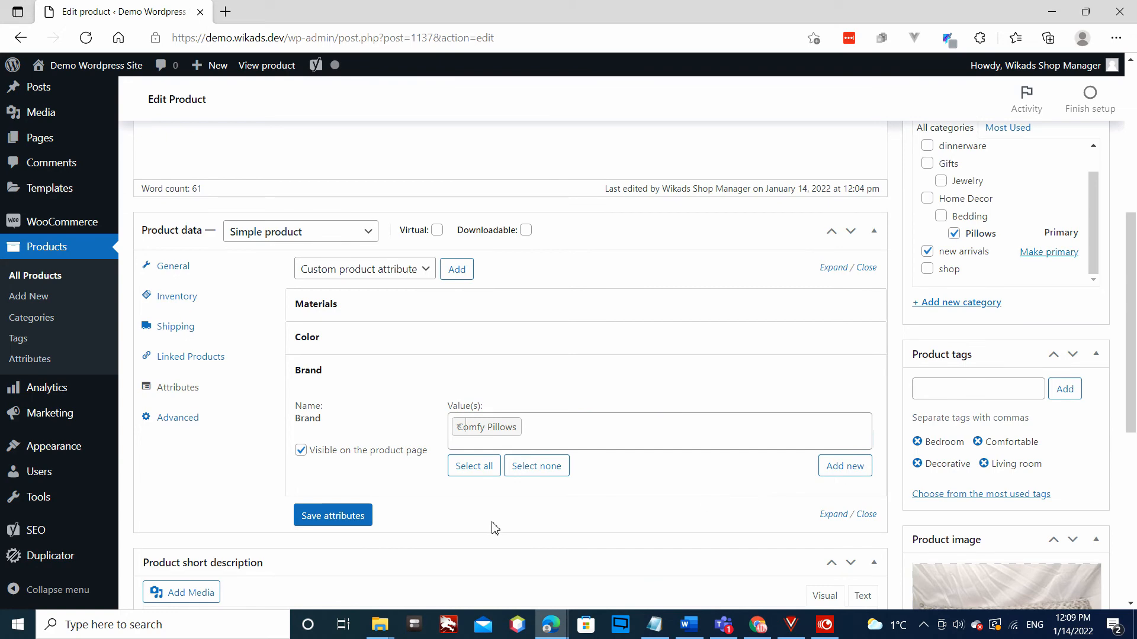
{"action": "left_click", "coordinate": [332, 516]}
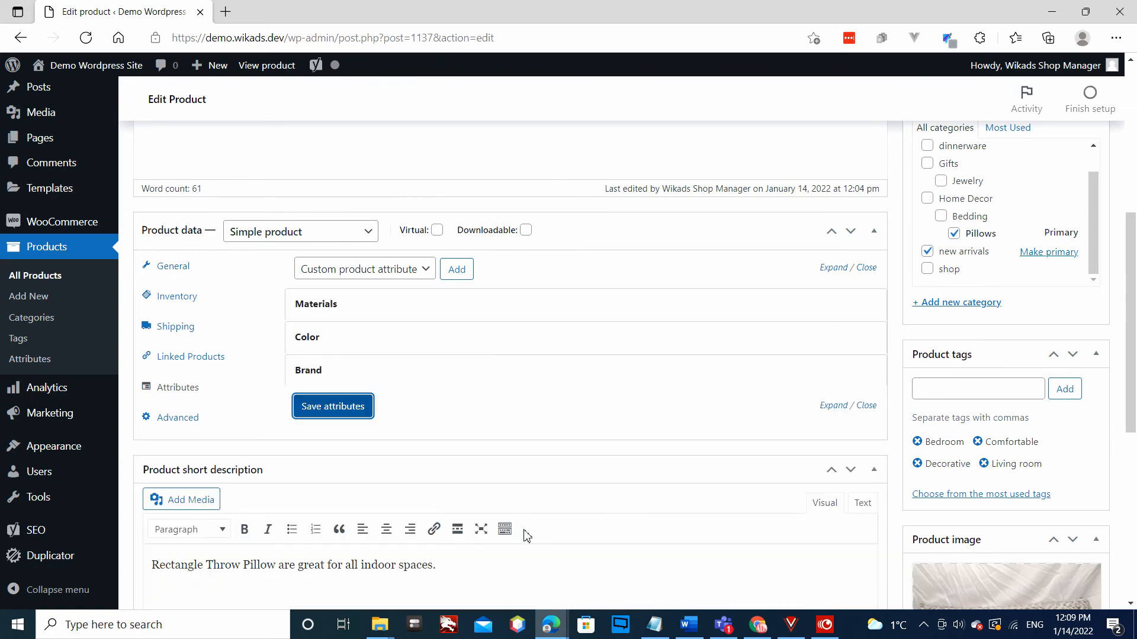
{"action": "scroll", "coordinate": [639, 486], "scroll_direction": "up", "scroll_amount": 5}
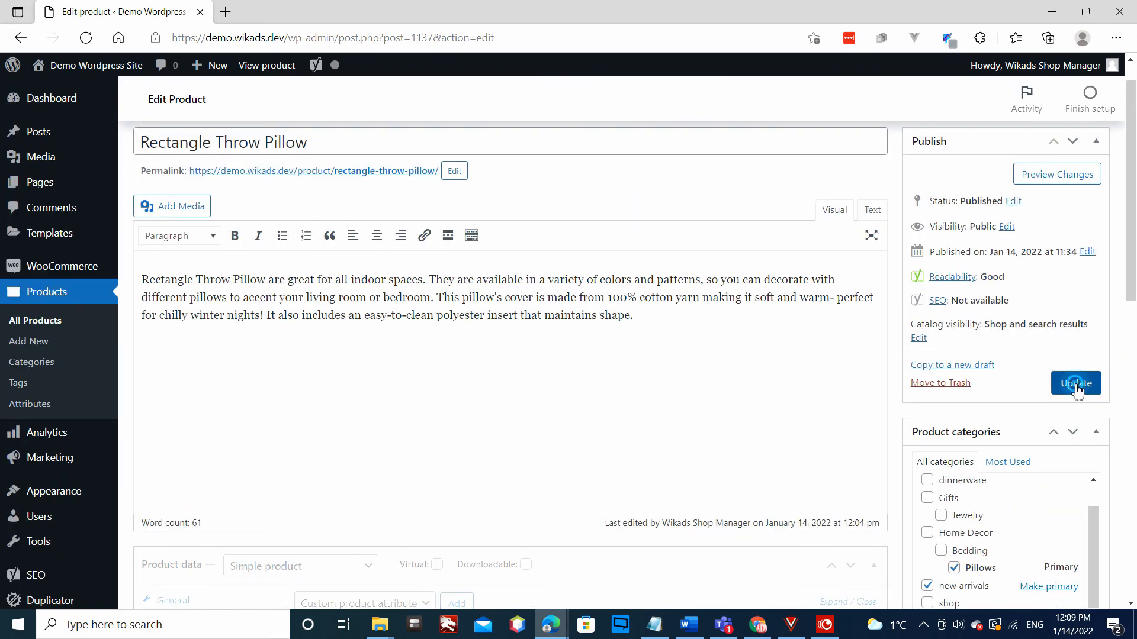
{"action": "left_click", "coordinate": [1076, 385]}
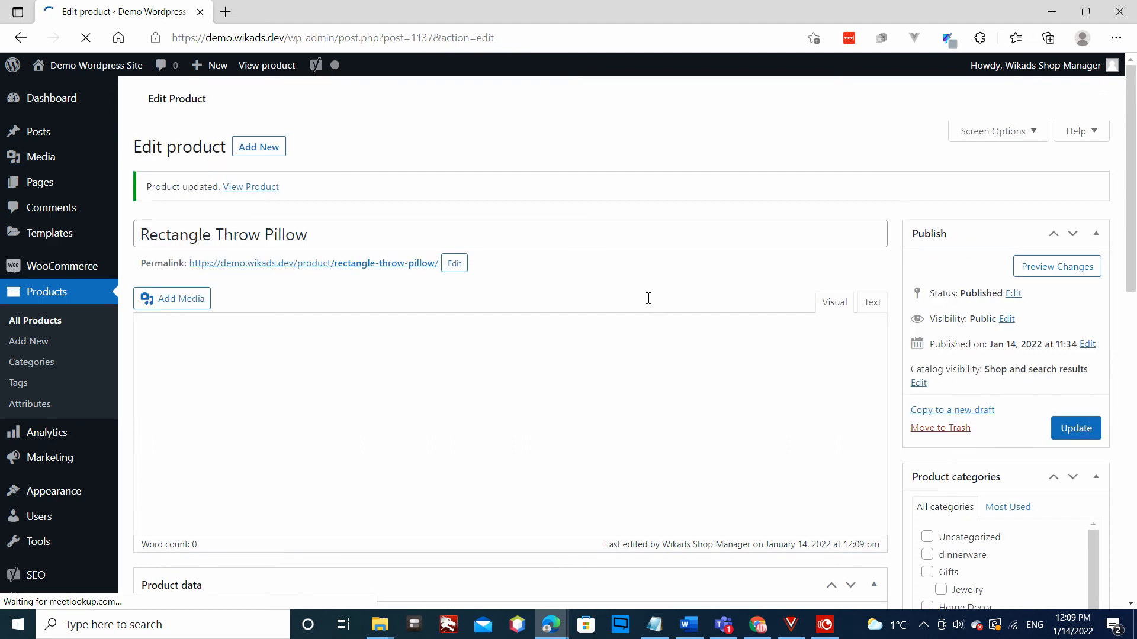
Step: View the updated product on the storefront and check the brand in its additional information
{"action": "left_click", "coordinate": [253, 74]}
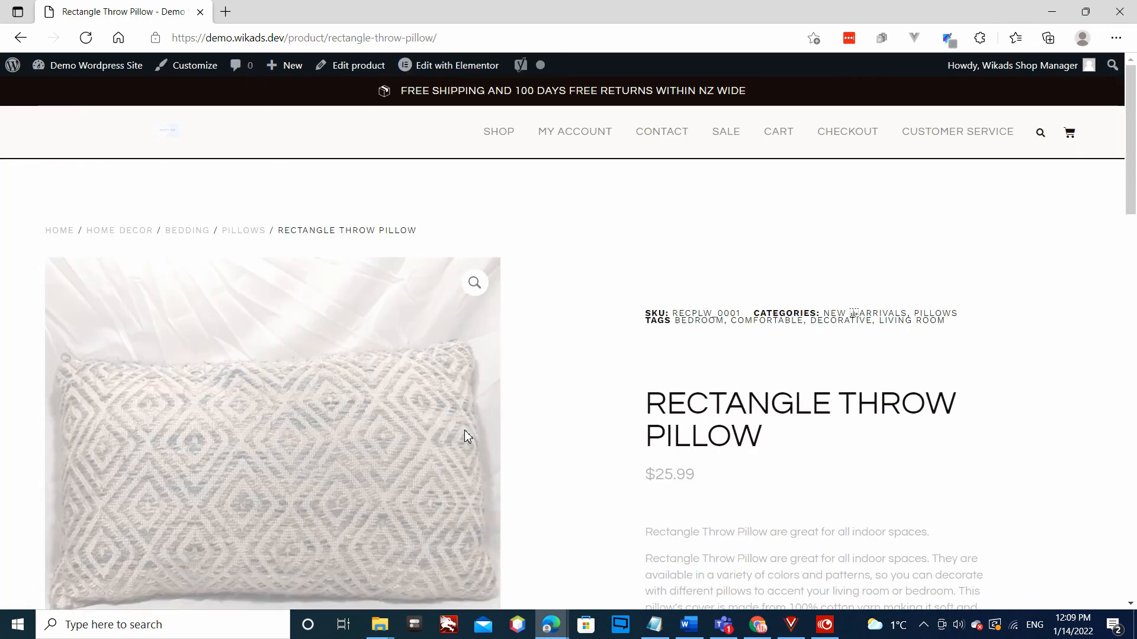
{"action": "scroll", "coordinate": [464, 430], "scroll_direction": "down", "scroll_amount": 10}
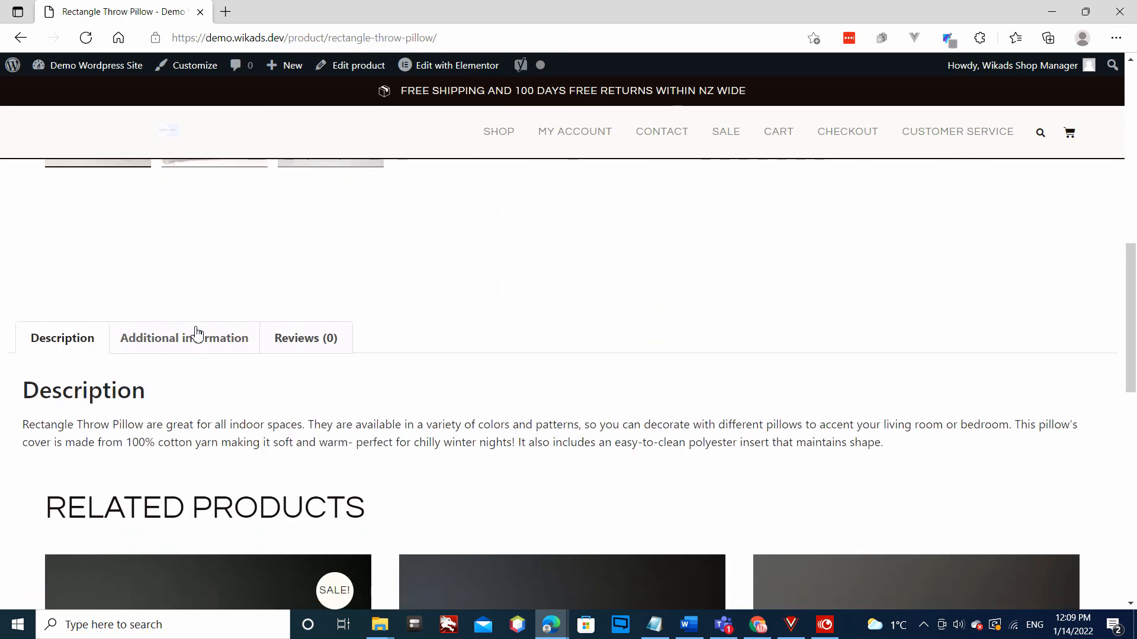
{"action": "left_click", "coordinate": [195, 335]}
{"action": "scroll", "coordinate": [167, 398], "scroll_direction": "down", "scroll_amount": 2}
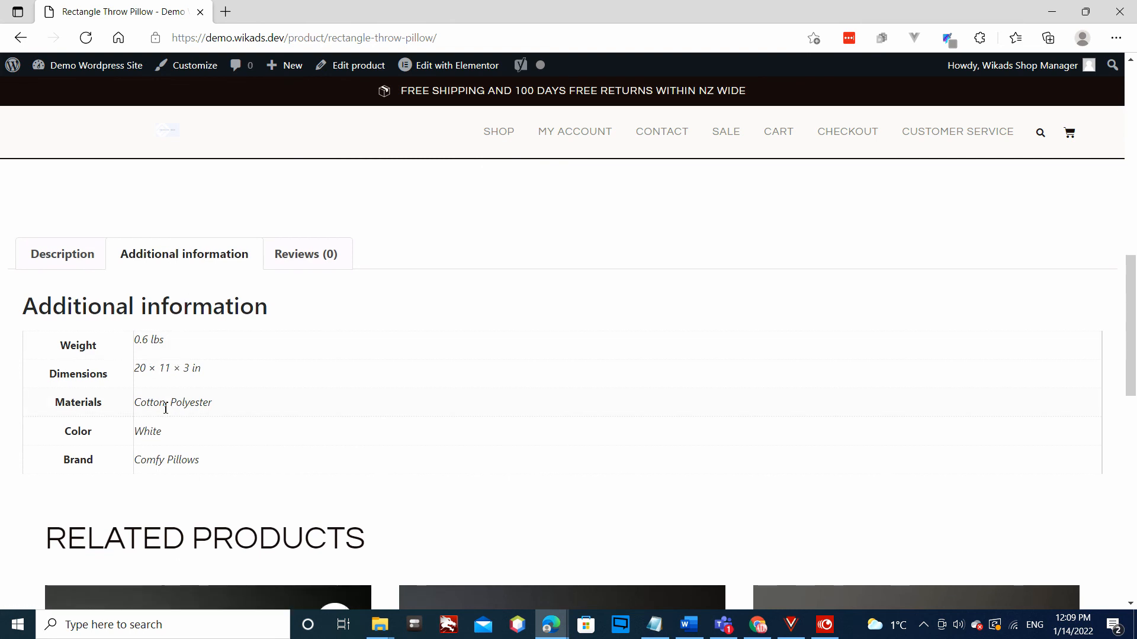